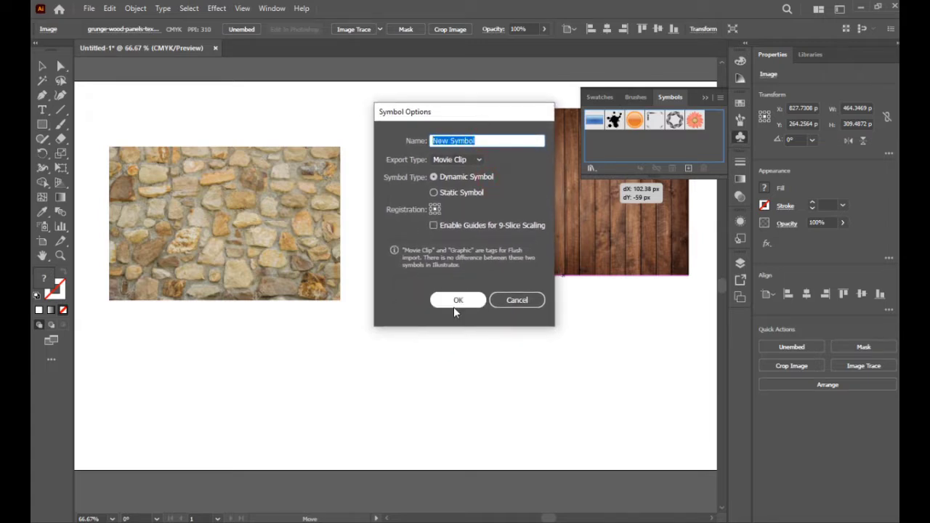
Save the wood panel image and the stone wall image as dynamic symbols named New Symbol and New Symbol 1.
{"action": "left_click", "coordinate": [455, 300]}
{"action": "left_click", "coordinate": [423, 359]}
{"action": "left_click", "coordinate": [265, 259]}
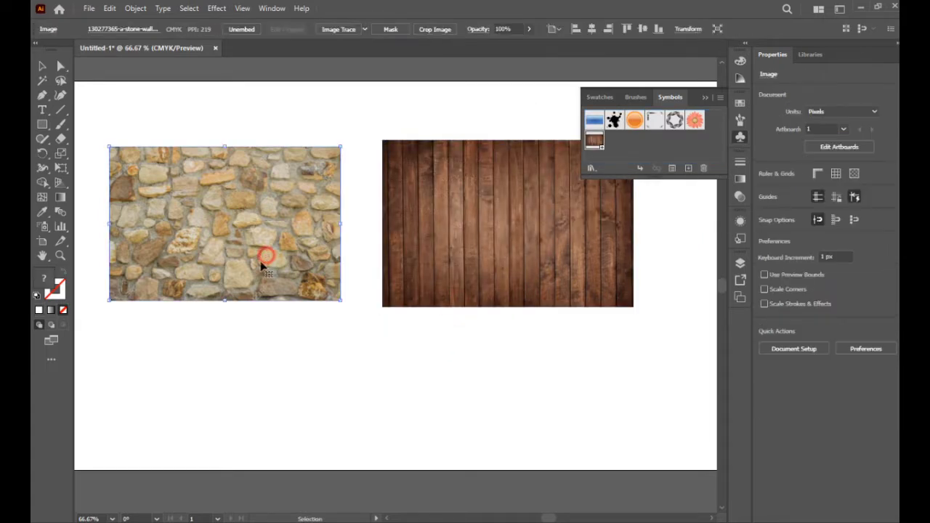
{"action": "left_click_drag", "start_coordinate": [210, 254], "coordinate": [609, 163]}
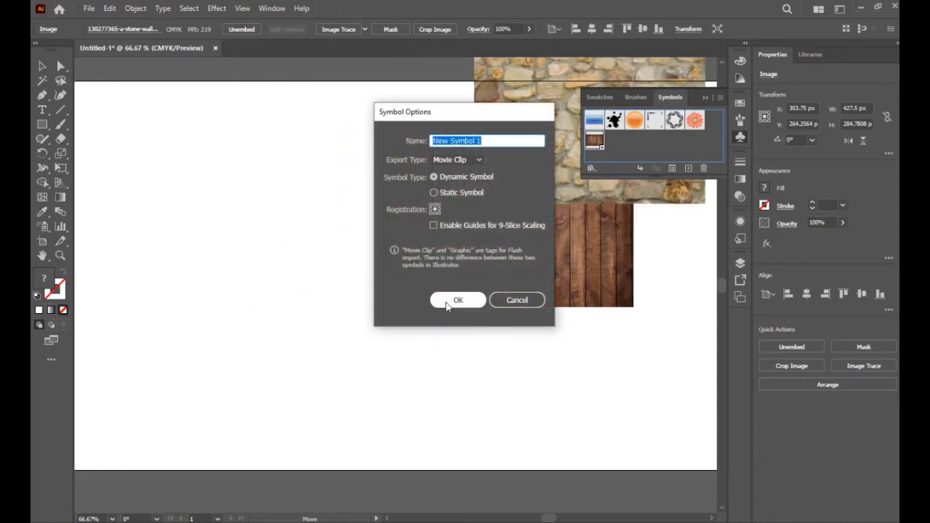
{"action": "left_click", "coordinate": [456, 300]}
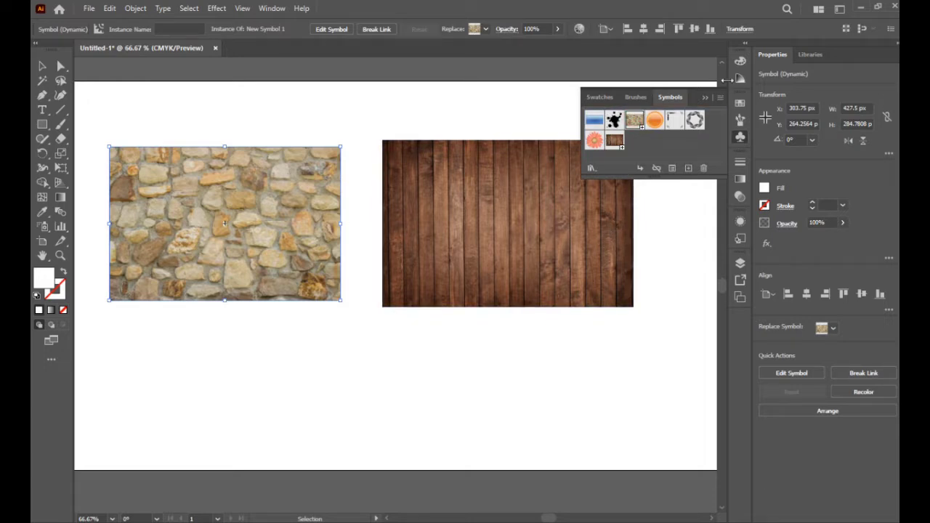
Delete the stone wall and wood panel images from the artboard.
{"action": "left_click", "coordinate": [703, 96]}
{"action": "left_click", "coordinate": [440, 112]}
{"action": "left_click_drag", "start_coordinate": [278, 131], "coordinate": [558, 260]}
{"action": "key", "text": "Delete"}
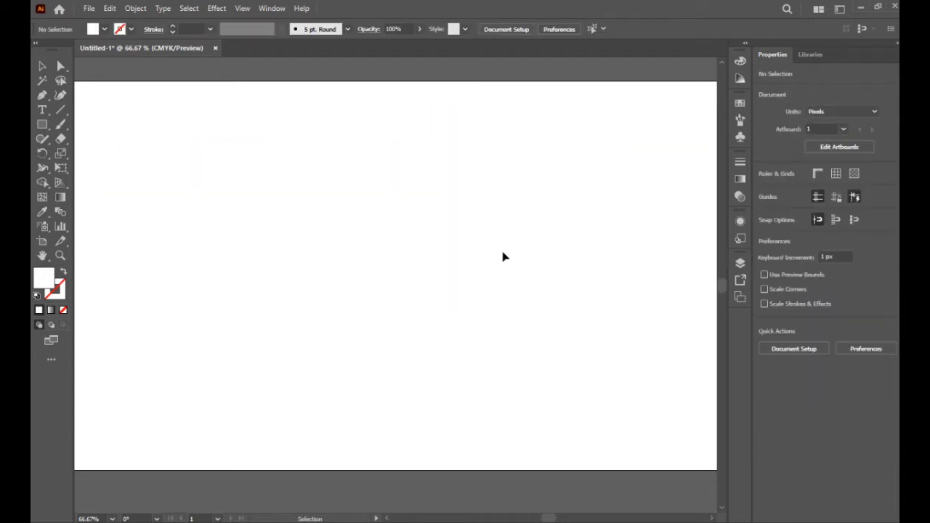
Draw a square about 214 px wide near the artboard's upper middle and fill it with a light grey swatch.
{"action": "left_click", "coordinate": [42, 124]}
{"action": "left_click_drag", "start_coordinate": [348, 149], "coordinate": [444, 261]}
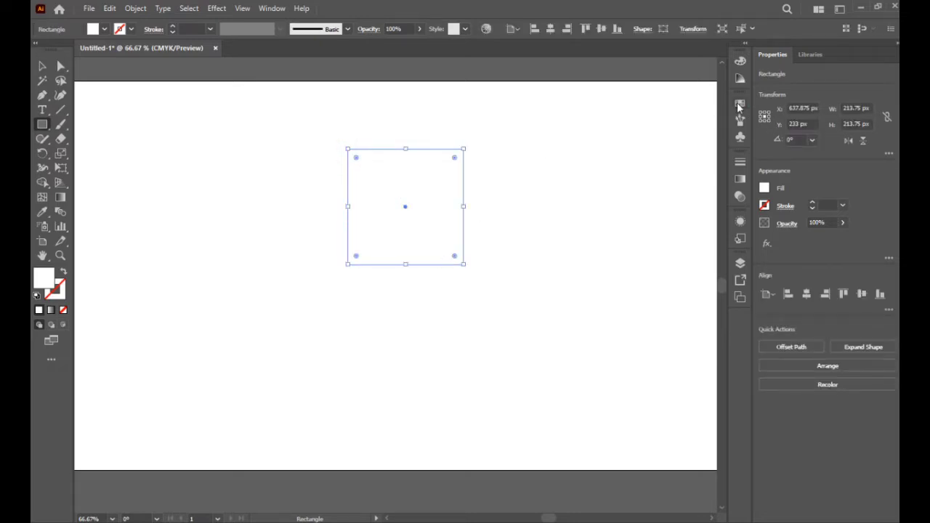
{"action": "left_click", "coordinate": [739, 104]}
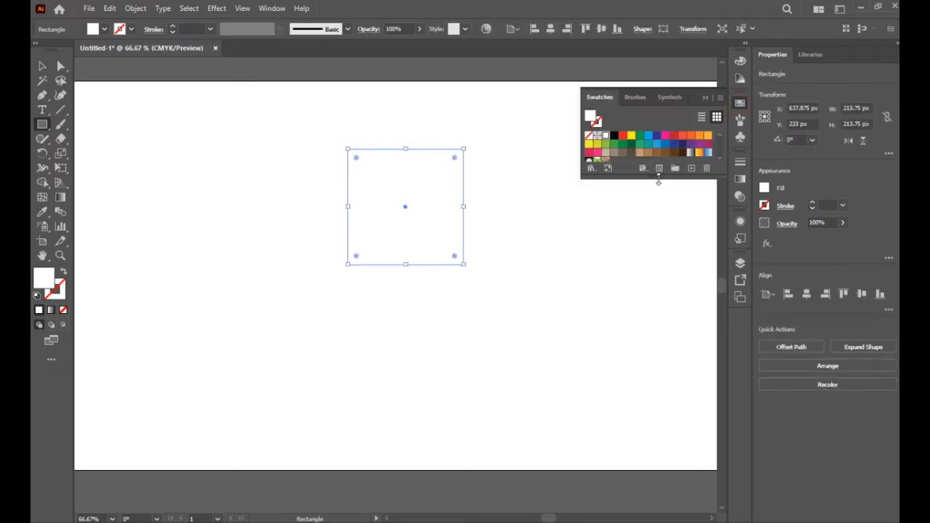
{"action": "left_click_drag", "start_coordinate": [659, 181], "coordinate": [661, 212]}
{"action": "left_click", "coordinate": [656, 170]}
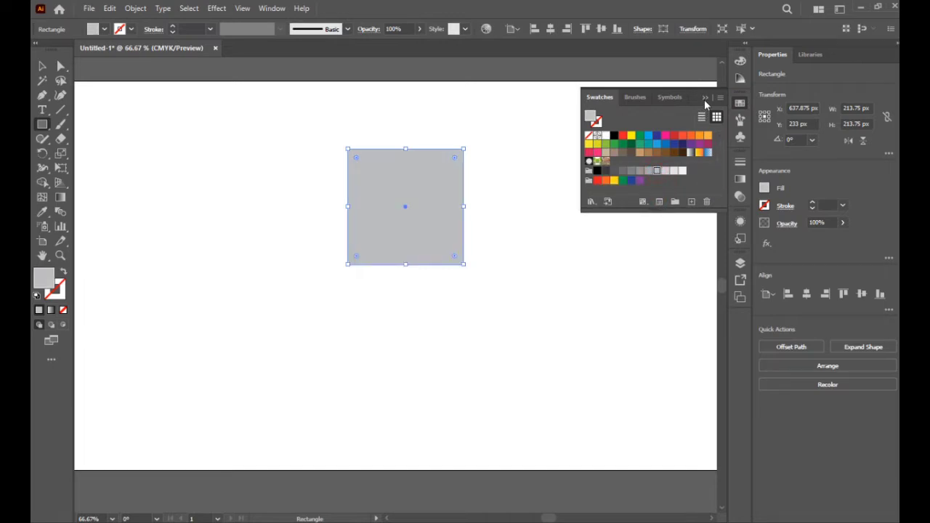
{"action": "left_click", "coordinate": [667, 171]}
{"action": "left_click", "coordinate": [705, 96]}
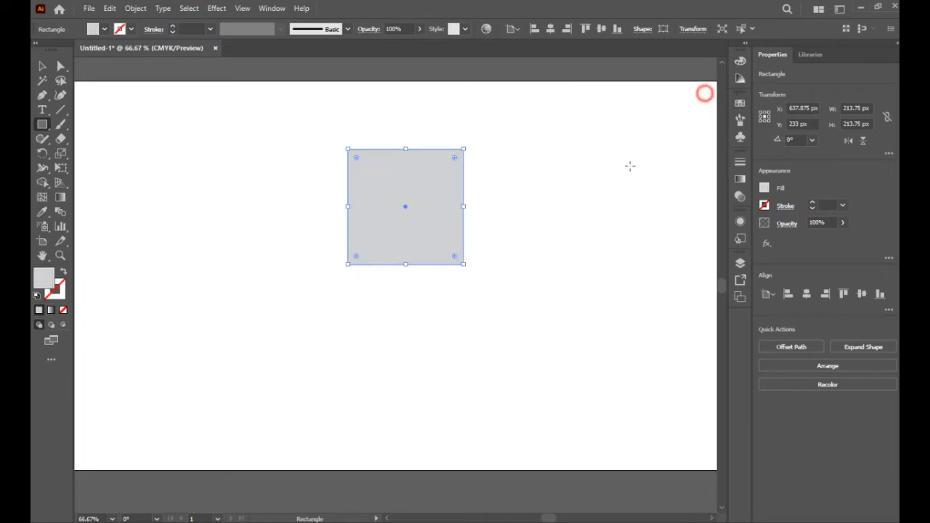
Enlarge the grey square from its centre to about 326 px and move it toward the middle of the artboard.
{"action": "left_click_drag", "start_coordinate": [466, 267], "coordinate": [509, 298]}
{"action": "left_click", "coordinate": [41, 66]}
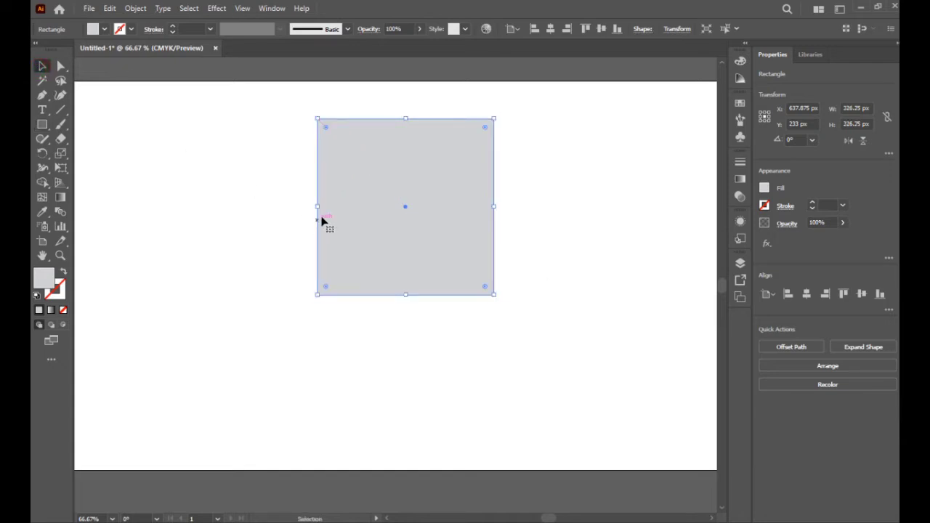
{"action": "left_click_drag", "start_coordinate": [322, 220], "coordinate": [407, 262]}
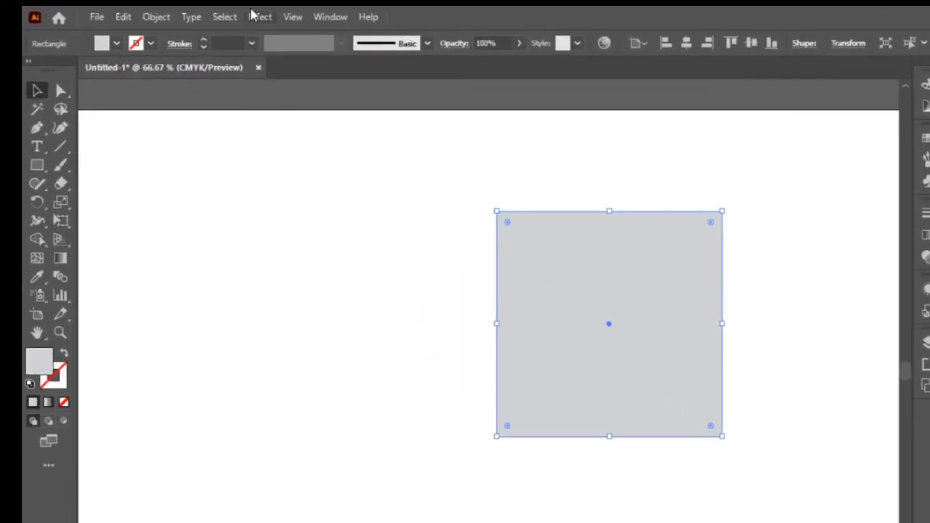
Start the 3D (Classic) Extrude & Bevel effect on the grey square with preview, and expand its additional surface options, leaving the bevel at None.
{"action": "left_click", "coordinate": [260, 16]}
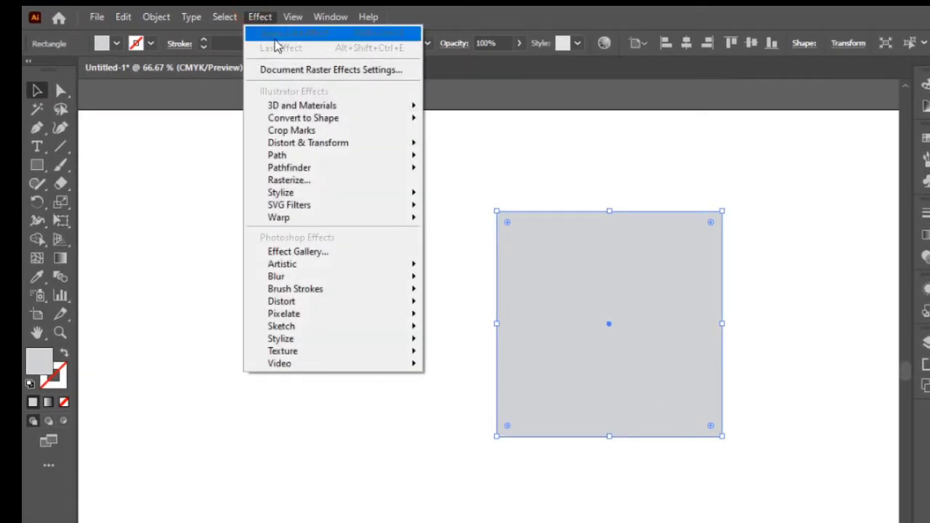
{"action": "mouse_move", "coordinate": [407, 106]}
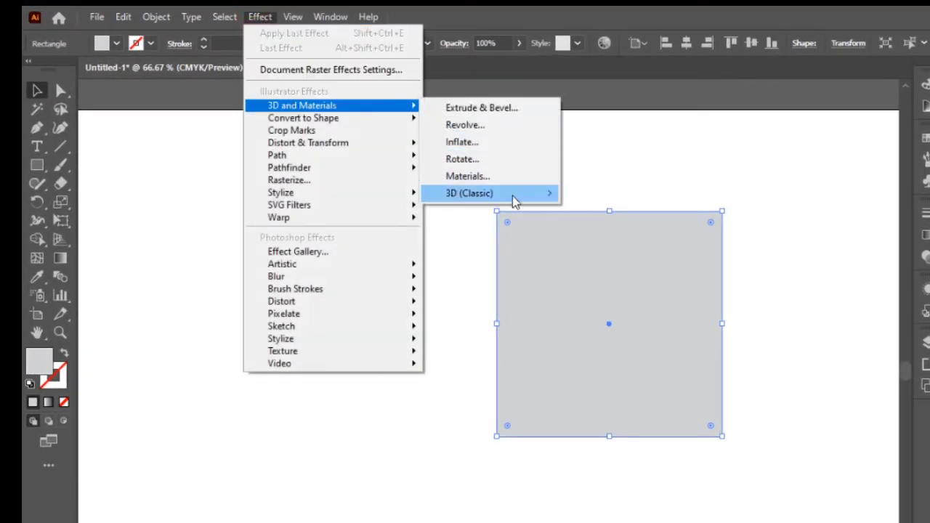
{"action": "mouse_move", "coordinate": [513, 195]}
{"action": "left_click", "coordinate": [610, 193]}
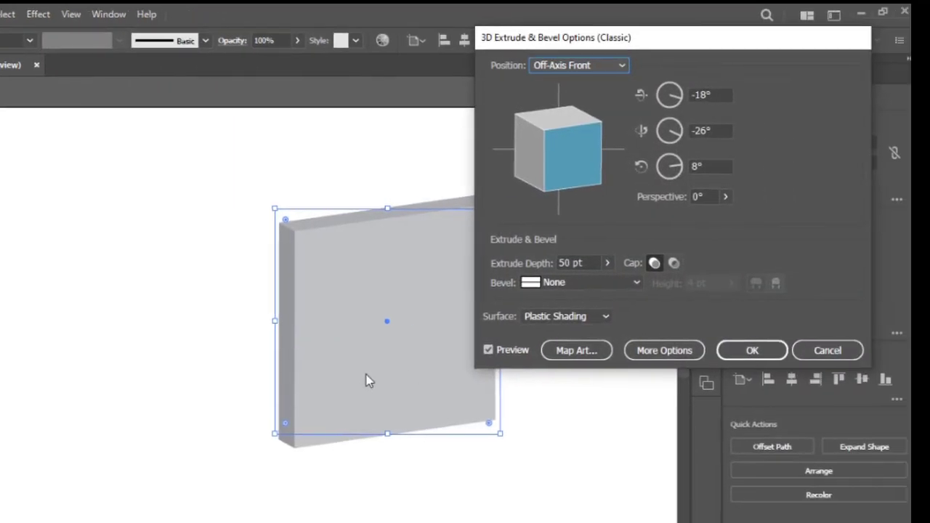
{"action": "left_click", "coordinate": [369, 364]}
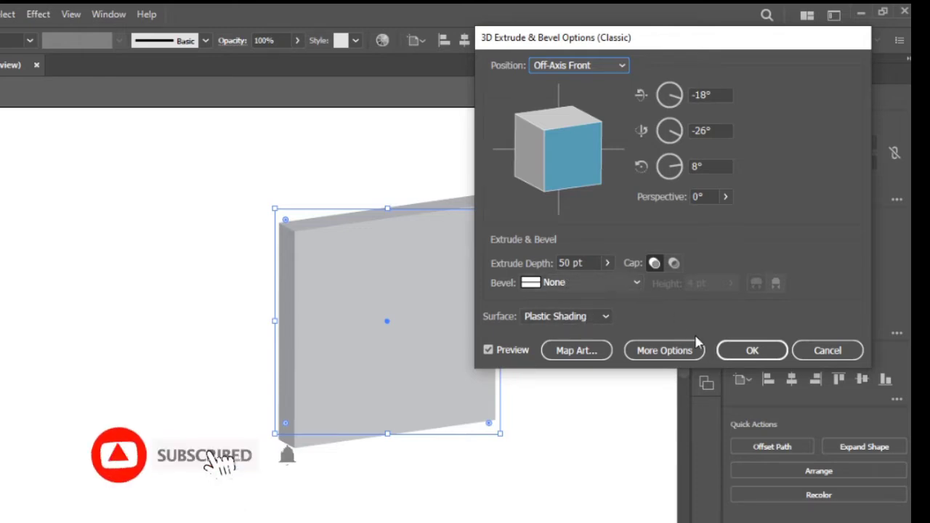
{"action": "left_click", "coordinate": [665, 350]}
{"action": "left_click", "coordinate": [635, 283]}
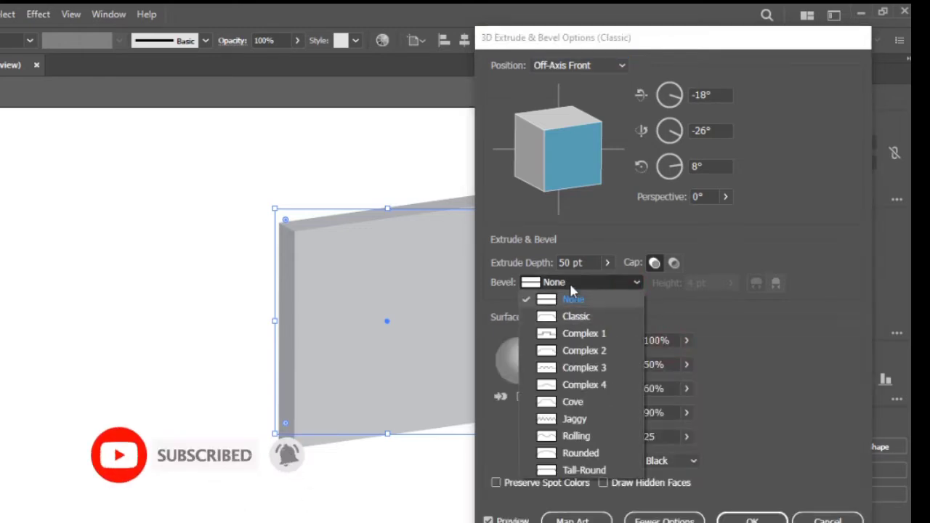
{"action": "left_click", "coordinate": [569, 282]}
Set the extrude depth to 358 pt so the square becomes a box.
{"action": "left_click", "coordinate": [593, 263]}
{"action": "scroll", "coordinate": [592, 263], "scroll_direction": "up", "scroll_amount": 18}
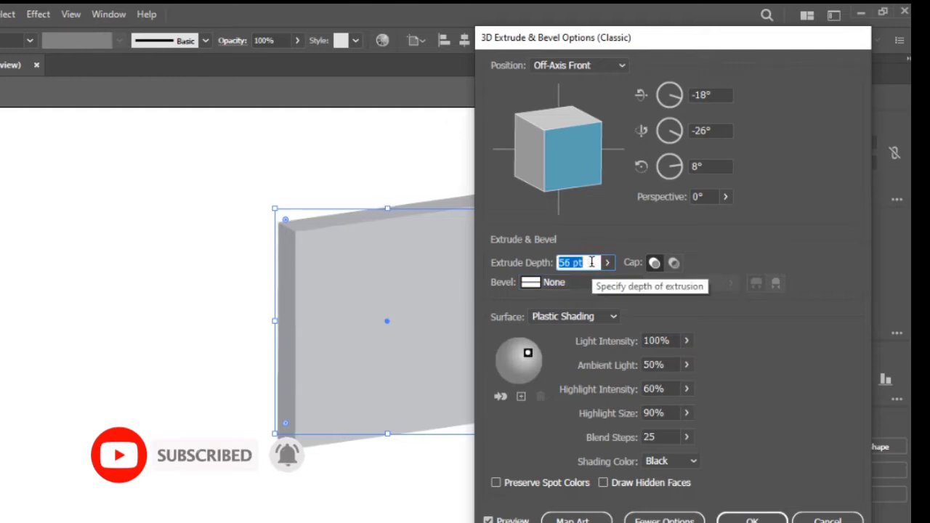
{"action": "left_click", "coordinate": [610, 263]}
{"action": "left_click_drag", "start_coordinate": [554, 284], "coordinate": [566, 288]}
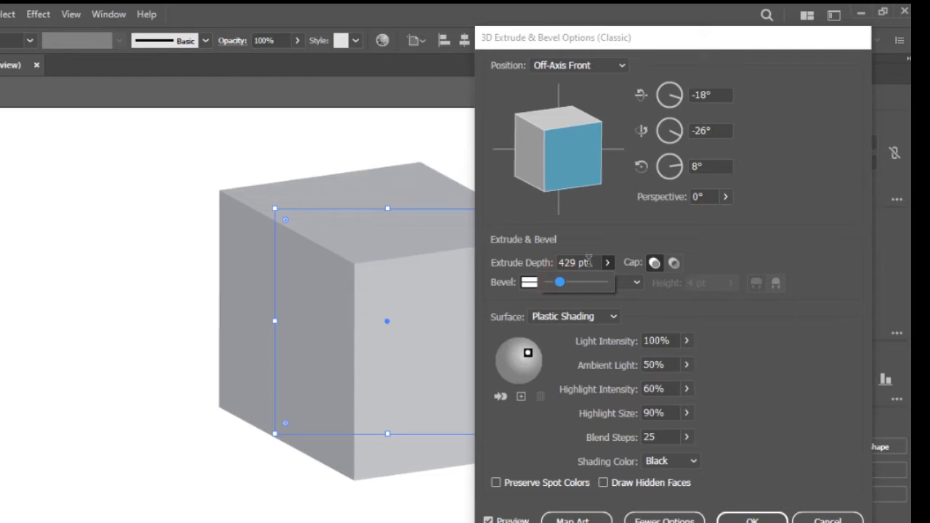
{"action": "left_click", "coordinate": [589, 262]}
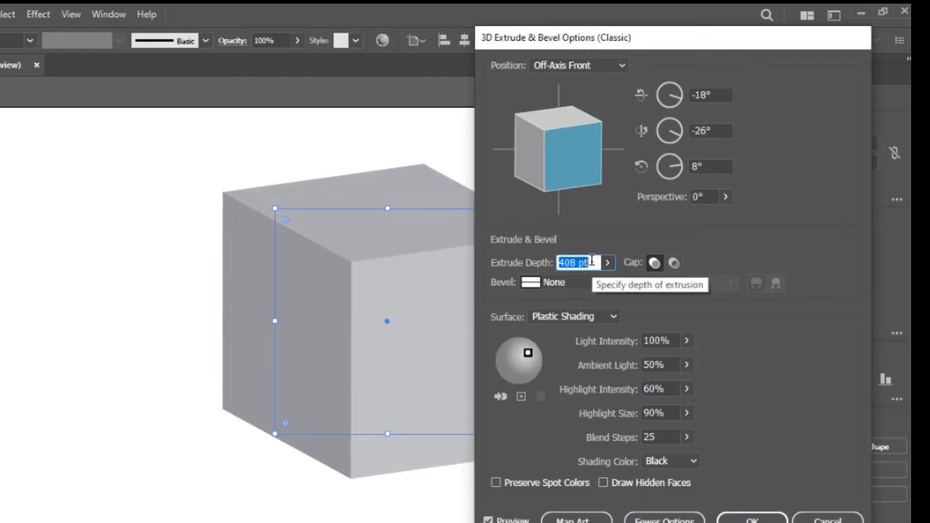
{"action": "key", "text": "Down"}
{"action": "key", "text": "Down"}
{"action": "key", "text": "Down"}
{"action": "key", "text": "Down"}
{"action": "key", "text": "Down"}
{"action": "key", "text": "Down"}
{"action": "key", "text": "Down"}
{"action": "key", "text": "Down"}
{"action": "key", "text": "Down"}
{"action": "key", "text": "Down"}
{"action": "key", "text": "Down"}
{"action": "key", "text": "Down"}
{"action": "key", "text": "Down"}
{"action": "key", "text": "Down"}
{"action": "key", "text": "Down"}
{"action": "key", "text": "Down"}
{"action": "key", "text": "Down"}
{"action": "key", "text": "Down"}
{"action": "key", "text": "Down"}
{"action": "key", "text": "Down"}
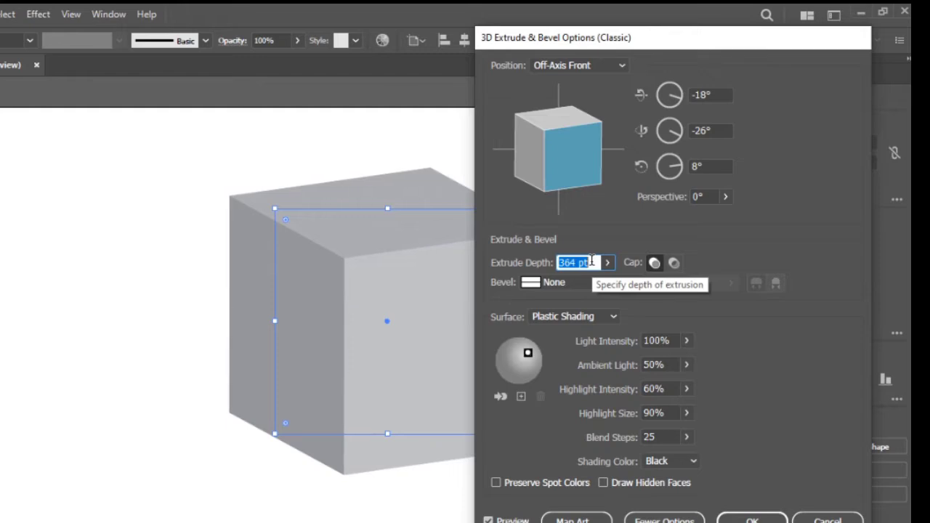
{"action": "key", "text": "Down"}
{"action": "key", "text": "Down"}
{"action": "key", "text": "Down"}
{"action": "key", "text": "Down"}
{"action": "key", "text": "Down"}
{"action": "key", "text": "Down"}
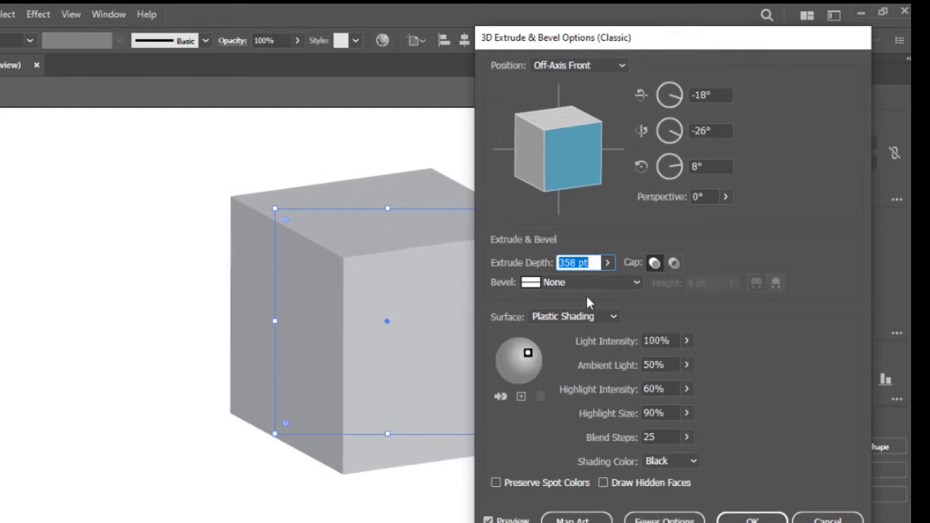
Move the existing light to the shading sphere's left edge and add a second light at its upper right edge.
{"action": "mouse_move", "coordinate": [528, 354]}
{"action": "left_mouse_down"}
{"action": "mouse_move", "coordinate": [502, 365]}
{"action": "mouse_move", "coordinate": [546, 359]}
{"action": "left_mouse_up"}
{"action": "left_click", "coordinate": [521, 396]}
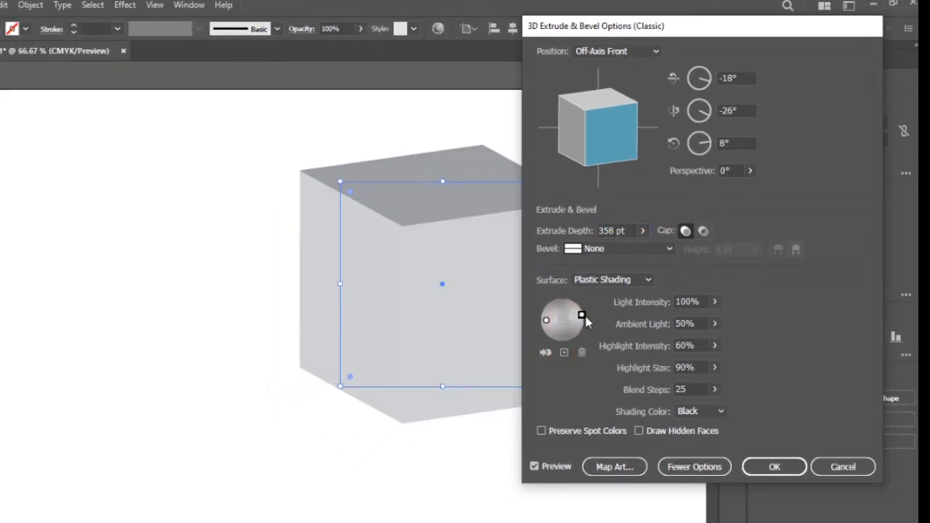
{"action": "left_click_drag", "start_coordinate": [586, 315], "coordinate": [580, 334]}
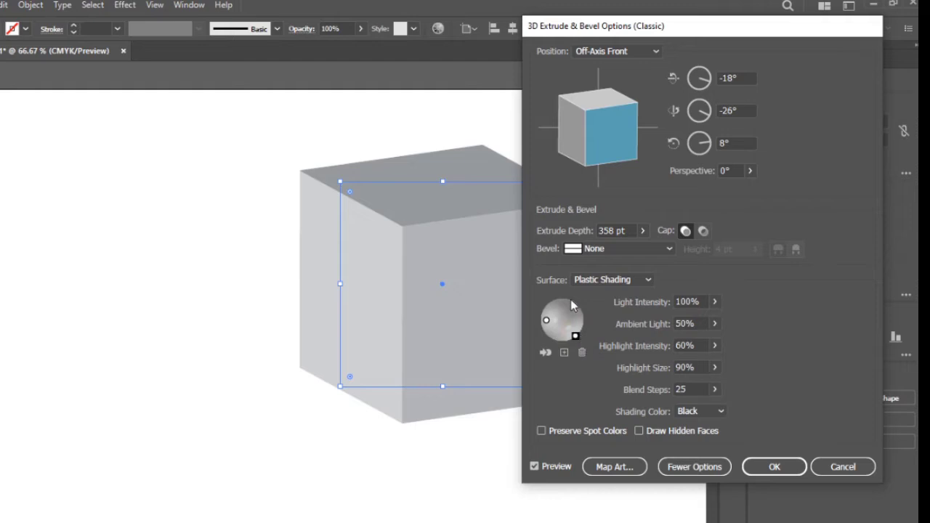
{"action": "left_click", "coordinate": [577, 327]}
{"action": "left_click", "coordinate": [576, 336]}
{"action": "left_click_drag", "start_coordinate": [577, 338], "coordinate": [585, 317]}
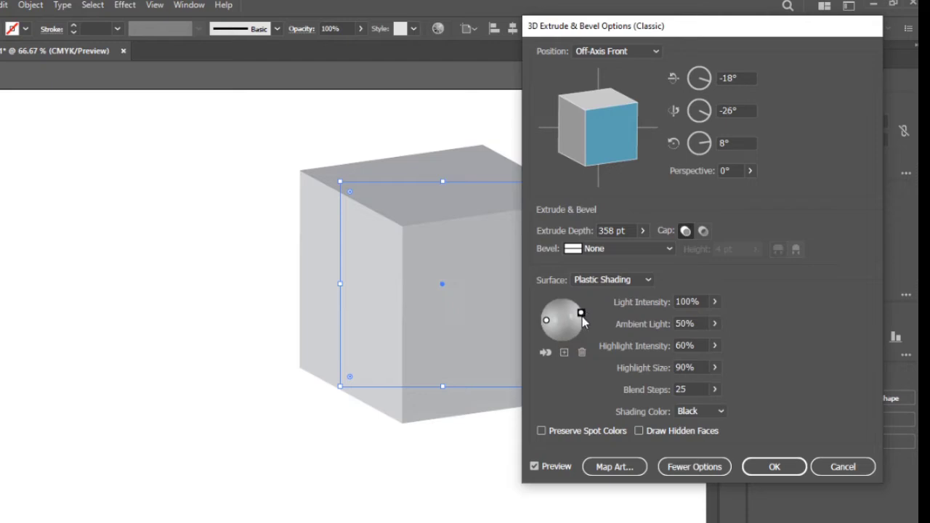
Map the wood symbol New Symbol onto surface 1 of 6, the box's front face, and scale it to fit.
{"action": "left_click", "coordinate": [618, 467]}
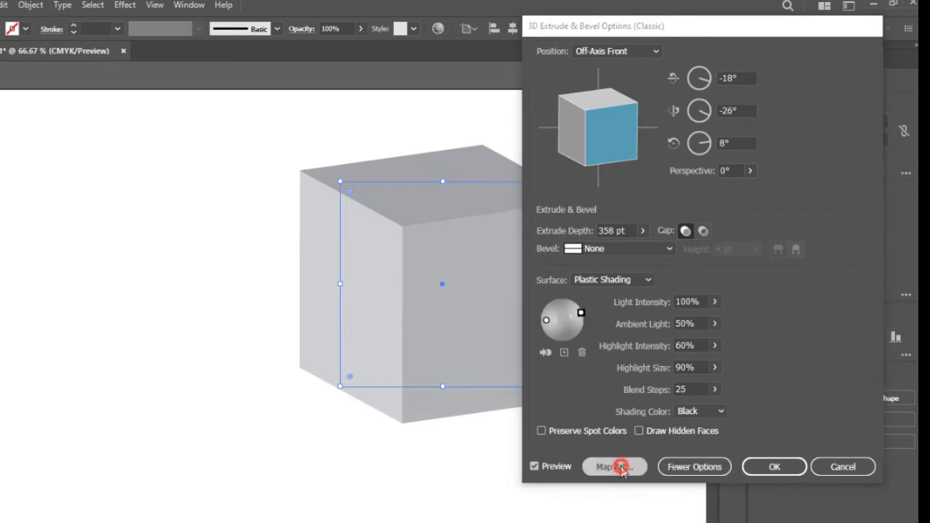
{"action": "left_click_drag", "start_coordinate": [724, 31], "coordinate": [687, 35]}
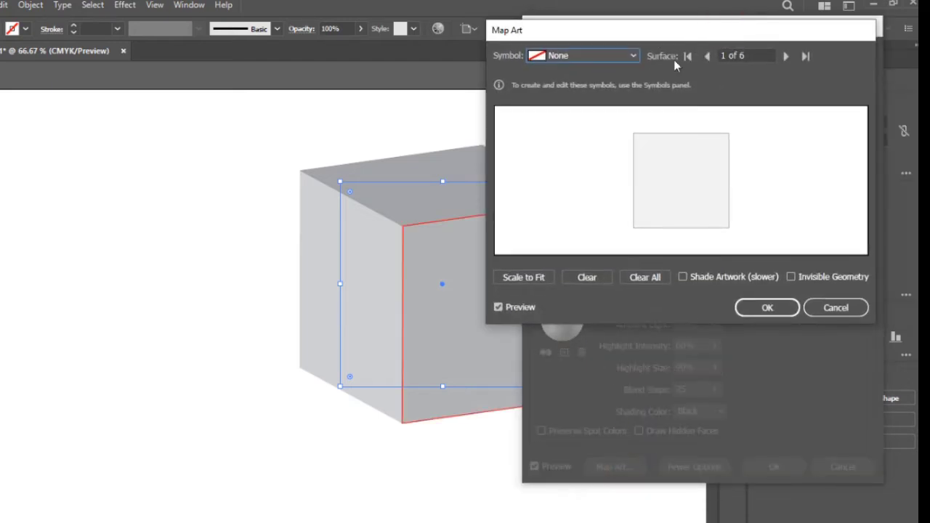
{"action": "left_click", "coordinate": [601, 65]}
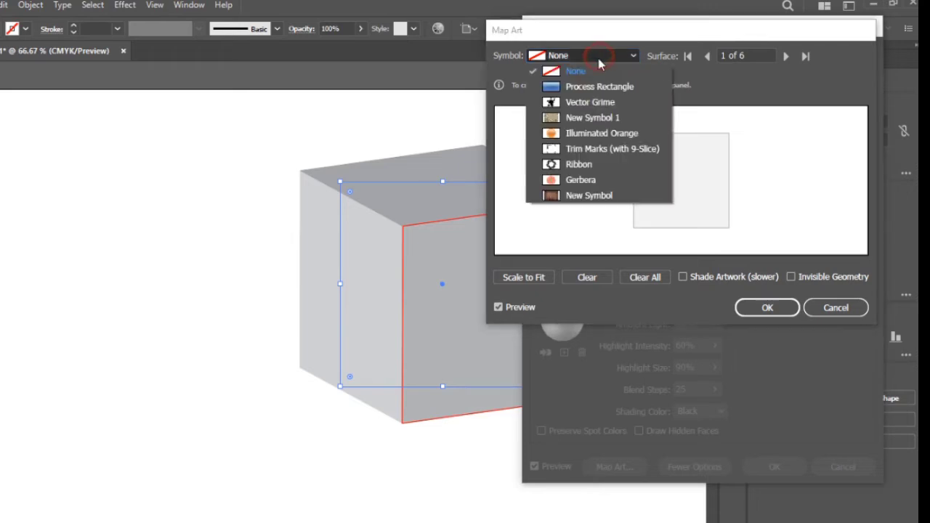
{"action": "left_click", "coordinate": [576, 196]}
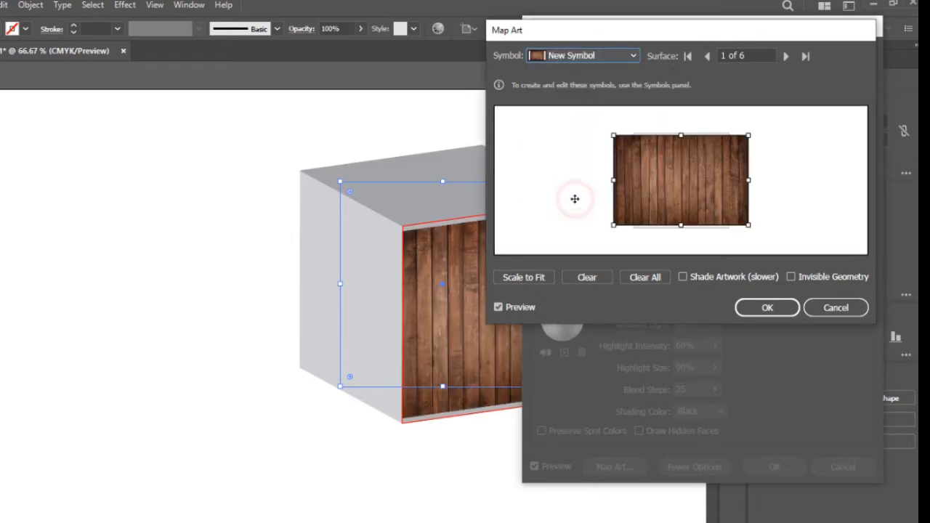
{"action": "left_click", "coordinate": [535, 278]}
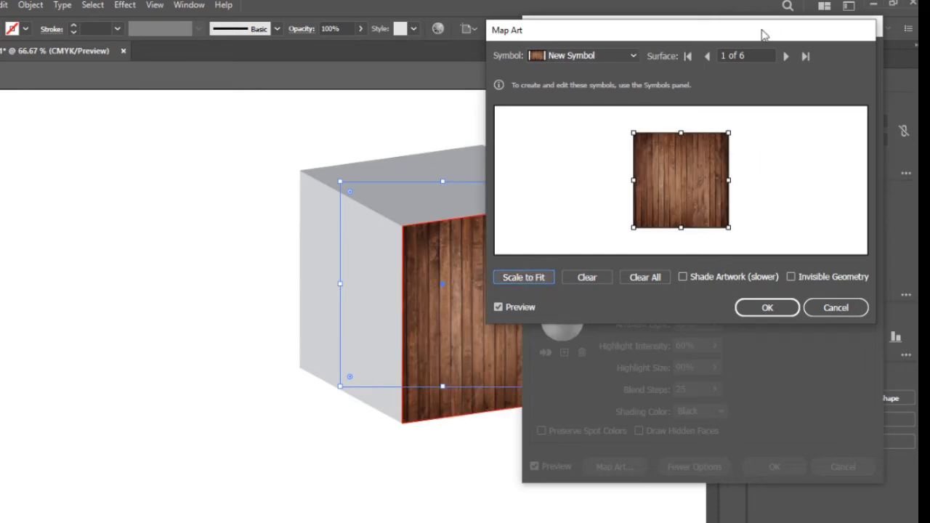
Map the wood symbol New Symbol onto surface 2 of 6, the box's back face.
{"action": "left_click", "coordinate": [787, 56]}
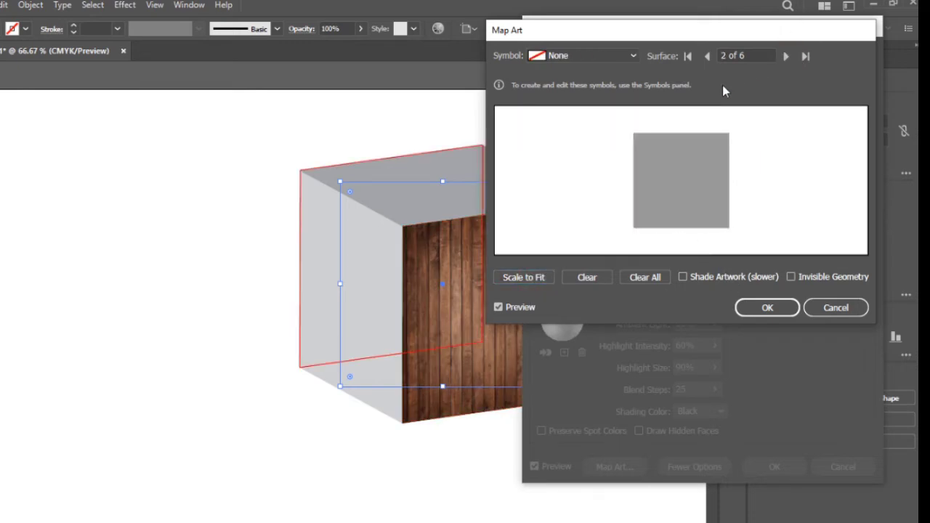
{"action": "left_click", "coordinate": [620, 56]}
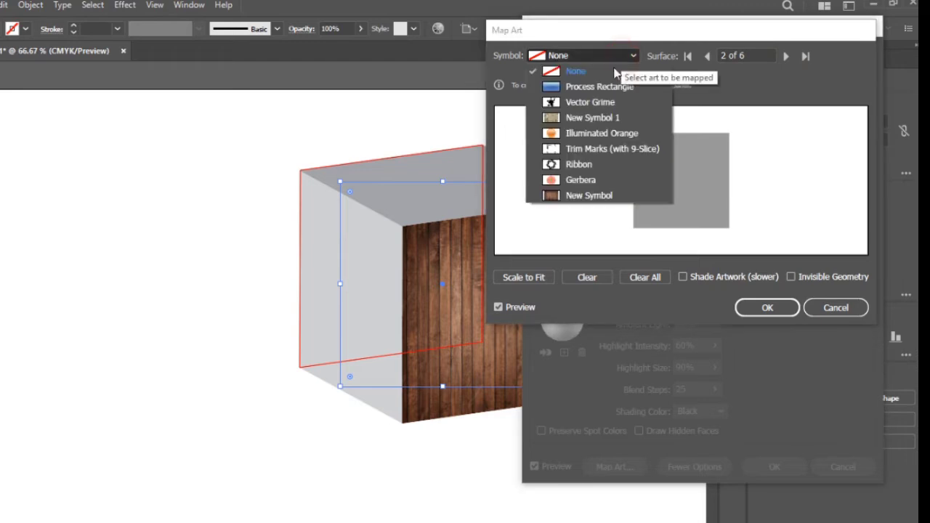
{"action": "left_click", "coordinate": [578, 195]}
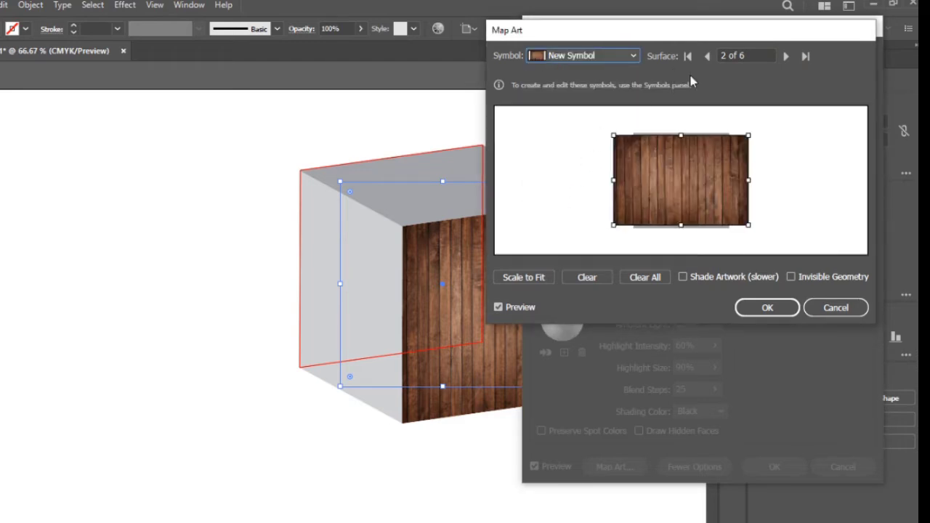
Map the wood symbol New Symbol onto surface 5 of 6, the box's visible side face, and scale it to fit.
{"action": "left_click", "coordinate": [786, 56]}
{"action": "left_click", "coordinate": [786, 56]}
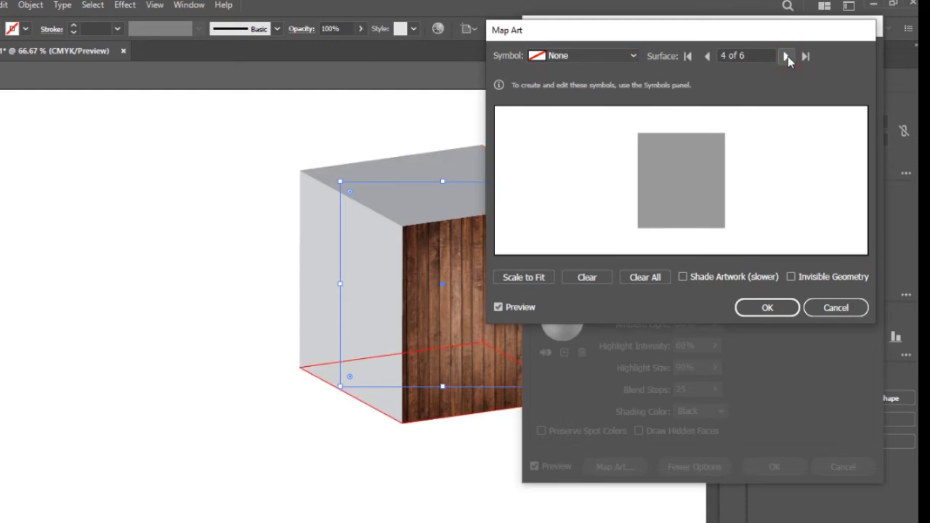
{"action": "left_click", "coordinate": [787, 56]}
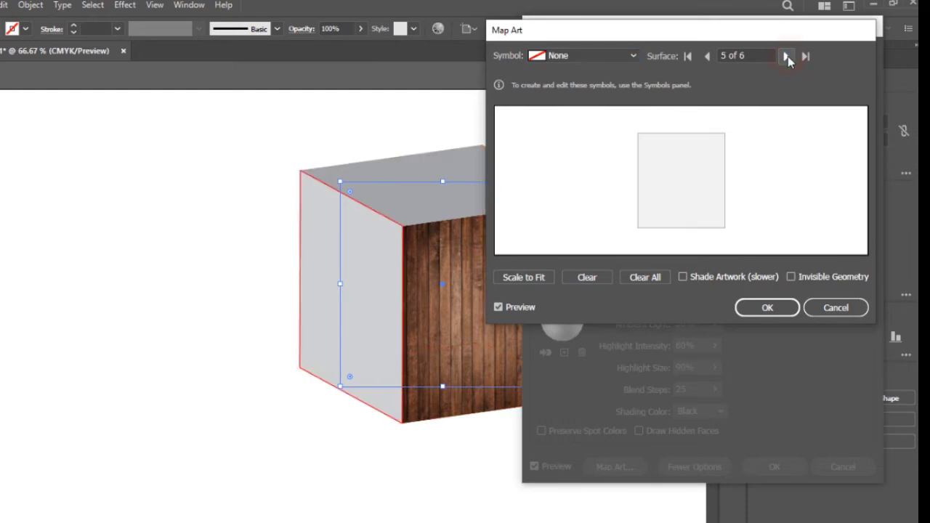
{"action": "left_click", "coordinate": [593, 57]}
{"action": "left_click", "coordinate": [576, 202]}
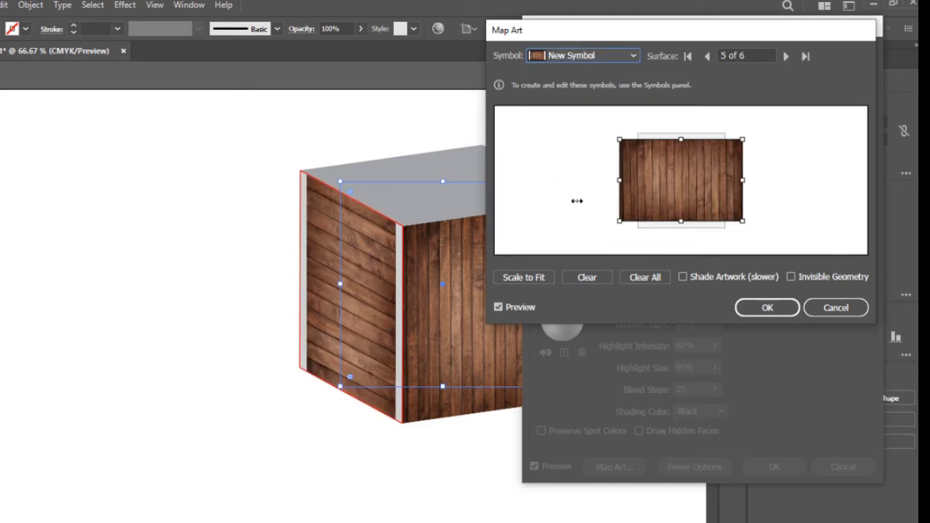
{"action": "left_click", "coordinate": [540, 277]}
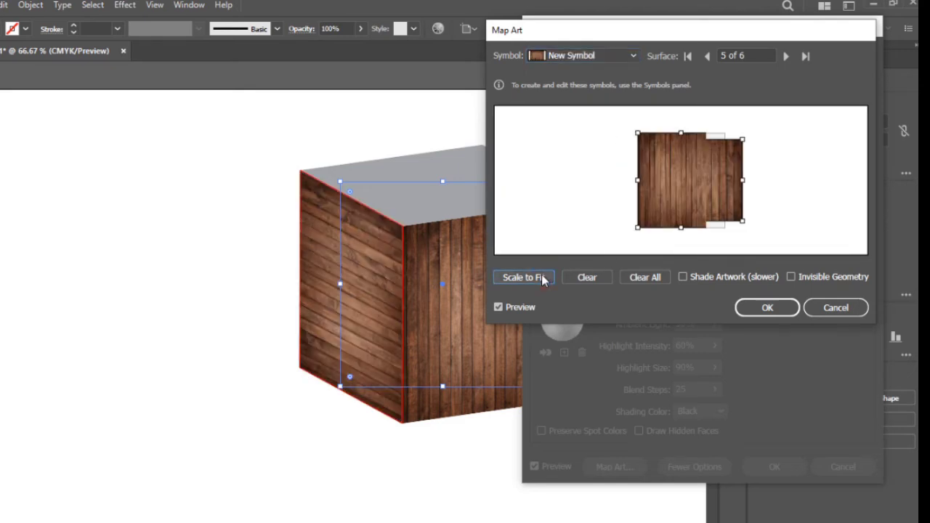
Map the wood symbol New Symbol onto surface 6 of 6, the box's top face, scale it to fit, and accept the mapping.
{"action": "left_click", "coordinate": [785, 56]}
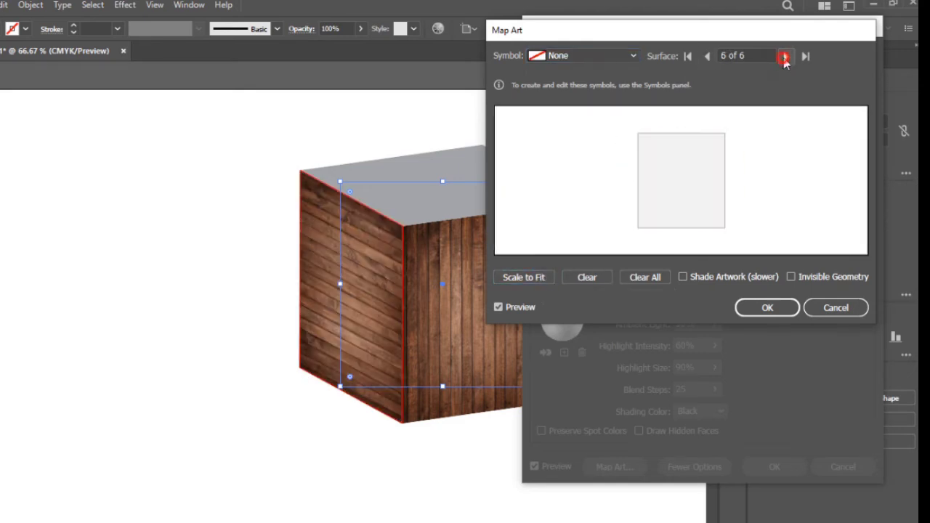
{"action": "left_click", "coordinate": [604, 57]}
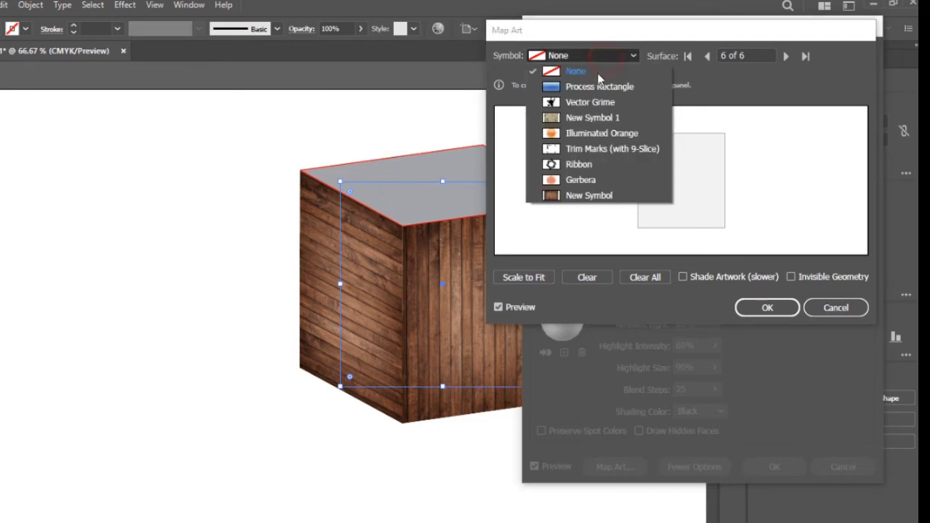
{"action": "left_click", "coordinate": [574, 195]}
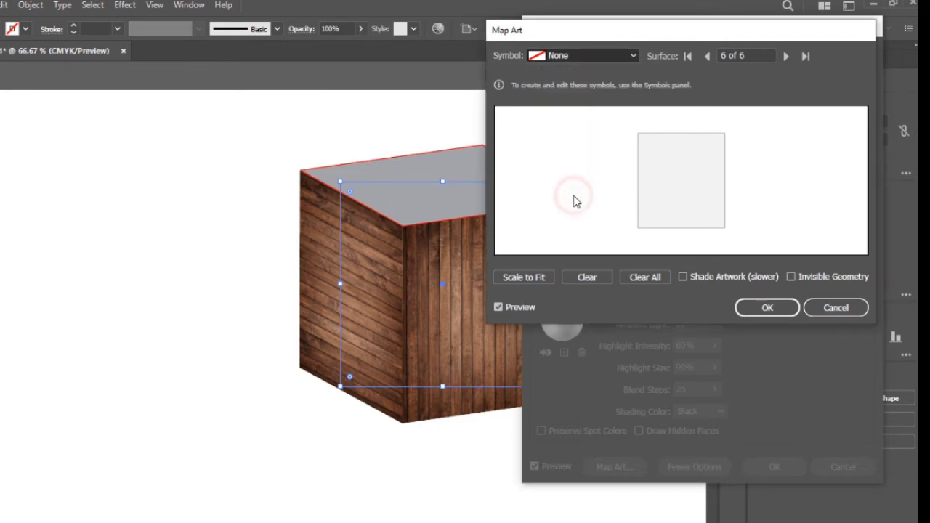
{"action": "left_click", "coordinate": [543, 279]}
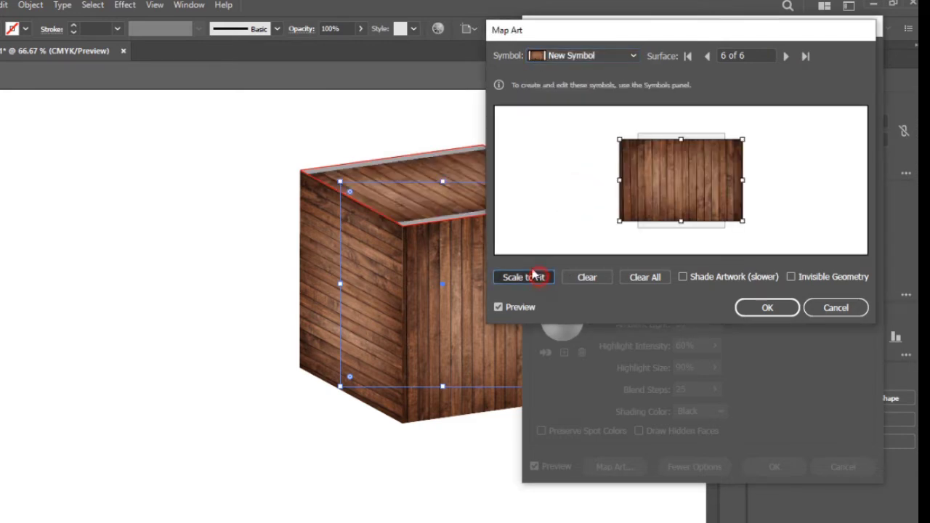
{"action": "left_click", "coordinate": [761, 311]}
Move the second light higher along the shading sphere's upper right edge and apply the 3D Extrude & Bevel settings to the box.
{"action": "mouse_move", "coordinate": [713, 27]}
{"action": "left_mouse_down"}
{"action": "mouse_move", "coordinate": [843, 67]}
{"action": "mouse_move", "coordinate": [712, 34]}
{"action": "left_mouse_up"}
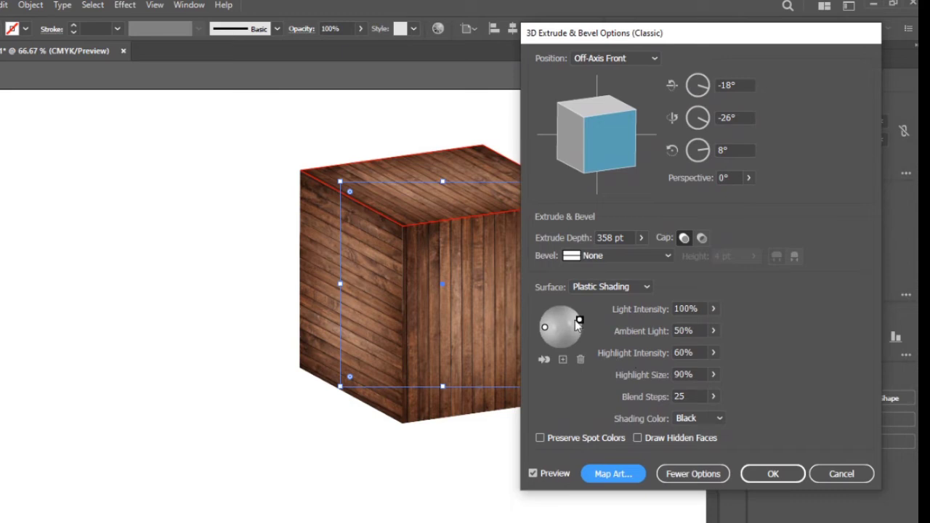
{"action": "mouse_move", "coordinate": [578, 320]}
{"action": "left_mouse_down"}
{"action": "mouse_move", "coordinate": [576, 306]}
{"action": "mouse_move", "coordinate": [583, 311]}
{"action": "left_mouse_up"}
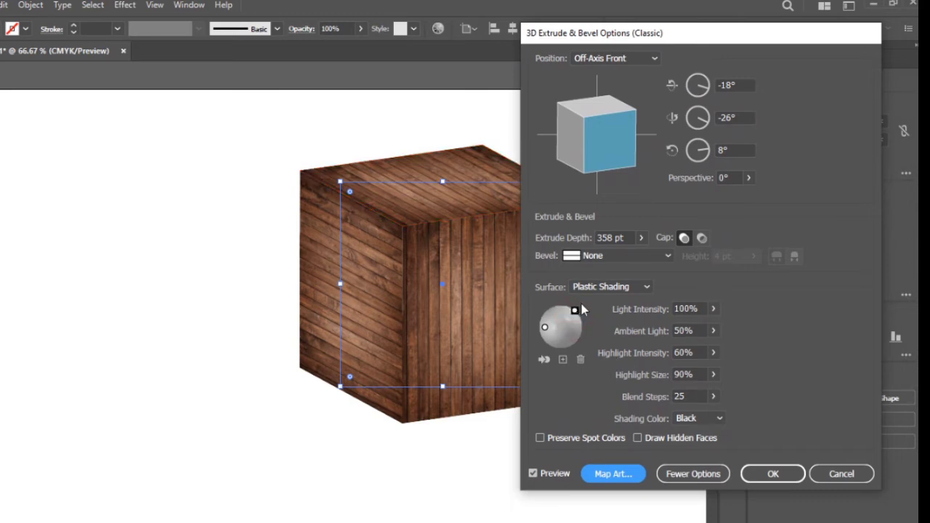
{"action": "left_click", "coordinate": [766, 474]}
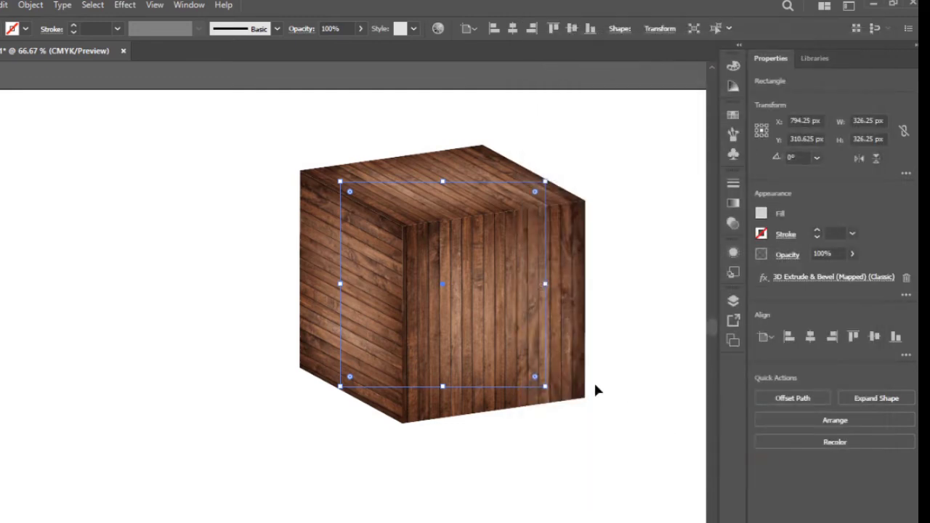
{"action": "left_click", "coordinate": [593, 130]}
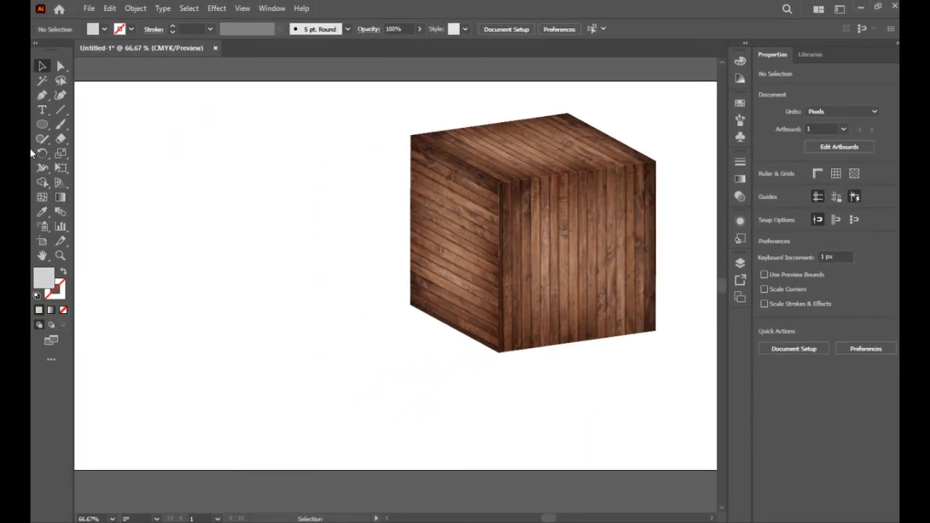
Draw a circle about 367 px in diameter beside the box and delete its left anchor point to leave a half circle.
{"action": "left_click_drag", "start_coordinate": [41, 125], "coordinate": [87, 154]}
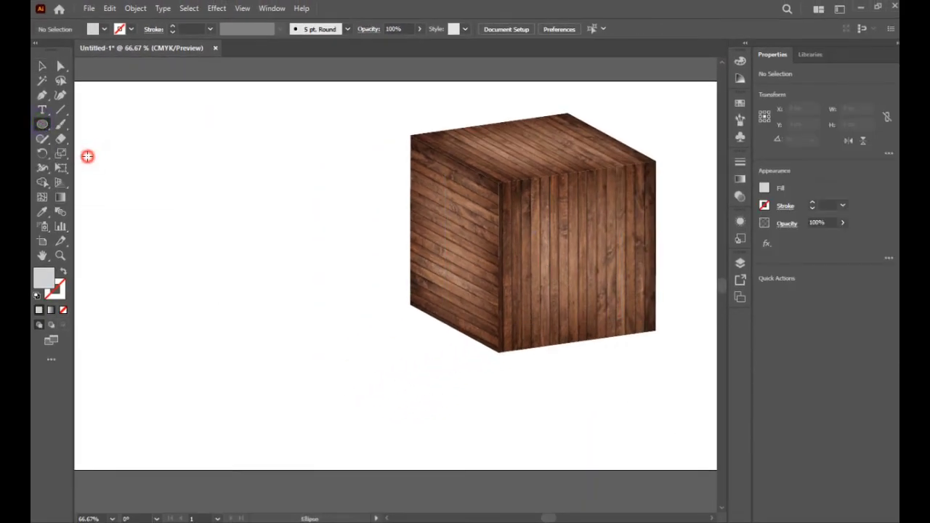
{"action": "left_click_drag", "start_coordinate": [160, 159], "coordinate": [359, 357]}
{"action": "left_click", "coordinate": [60, 66]}
{"action": "left_click", "coordinate": [101, 138]}
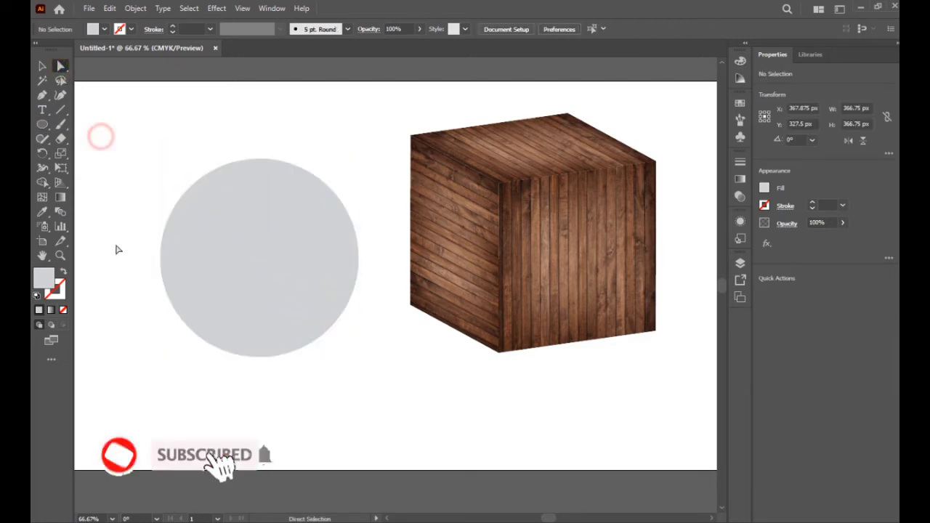
{"action": "left_click_drag", "start_coordinate": [127, 218], "coordinate": [194, 310]}
{"action": "key", "text": "Delete"}
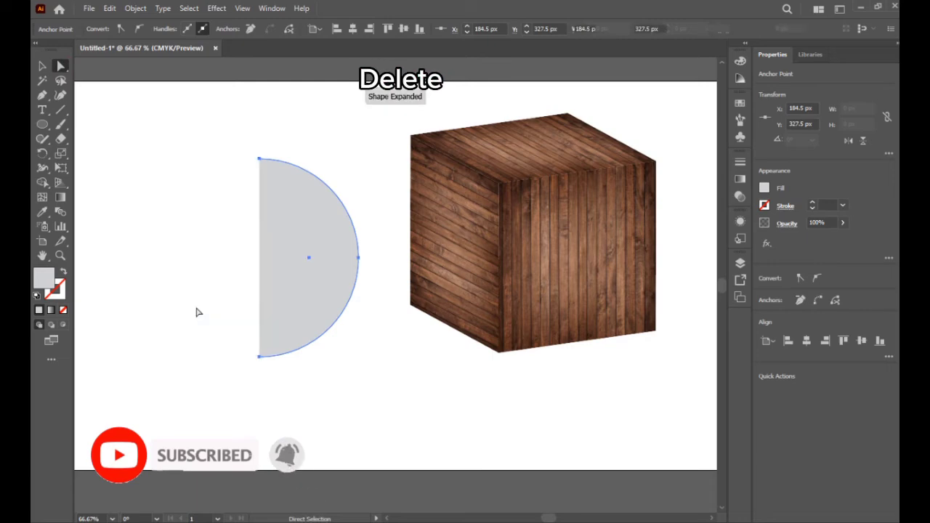
Apply the classic 3D Revolve effect to the half circle and move its light to the upper middle of the shading sphere.
{"action": "left_click", "coordinate": [41, 65]}
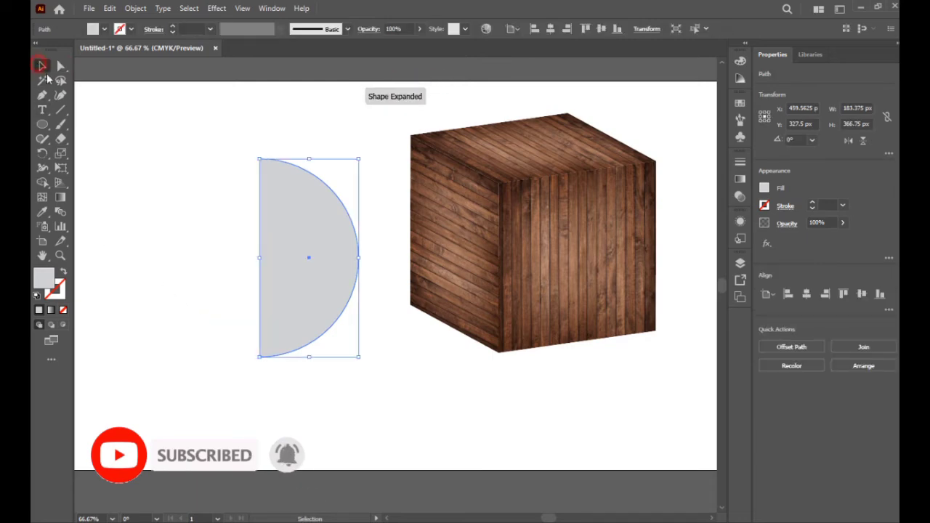
{"action": "left_click", "coordinate": [214, 186]}
{"action": "left_click", "coordinate": [276, 234]}
{"action": "left_click", "coordinate": [217, 8]}
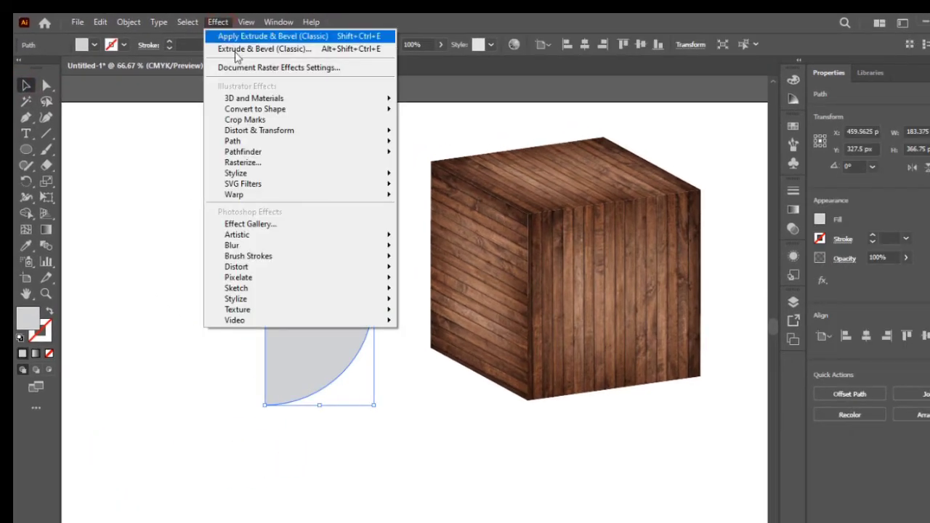
{"action": "mouse_move", "coordinate": [255, 101]}
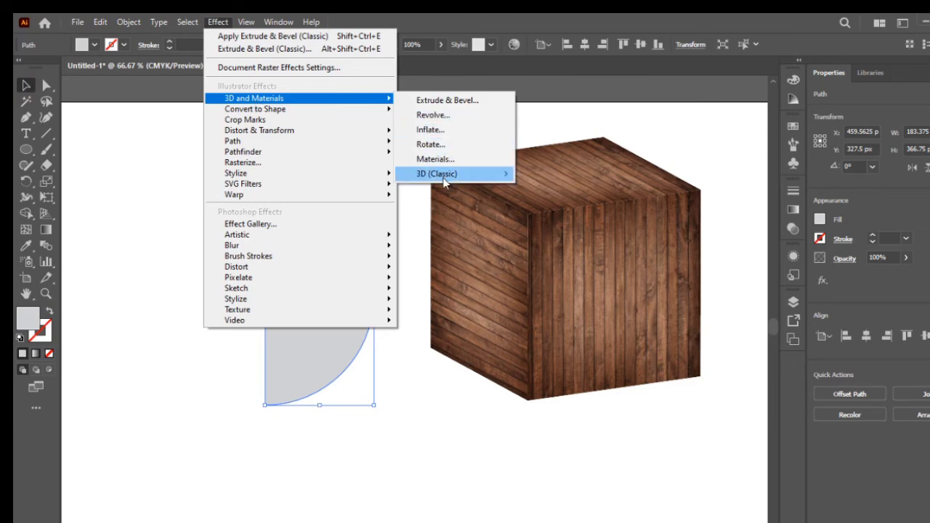
{"action": "mouse_move", "coordinate": [445, 174]}
{"action": "left_click", "coordinate": [551, 191]}
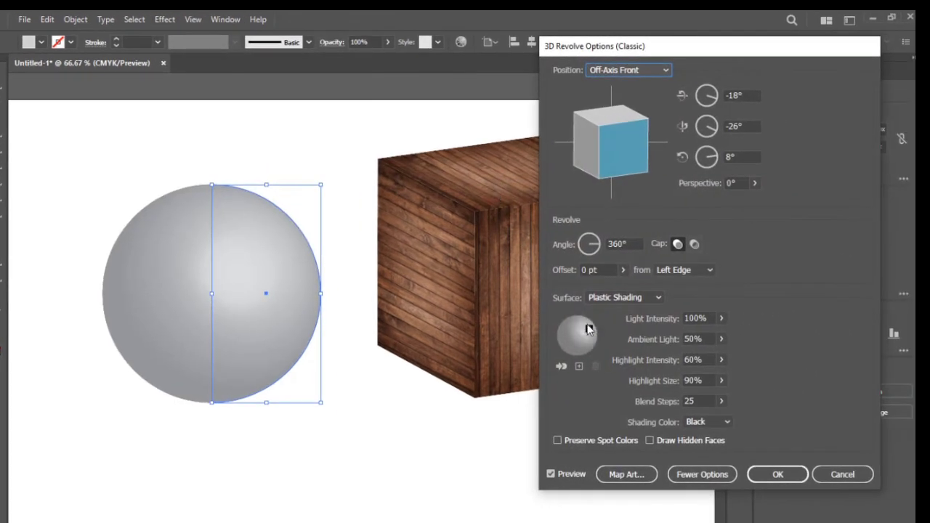
{"action": "mouse_move", "coordinate": [589, 330]}
{"action": "left_mouse_down"}
{"action": "mouse_move", "coordinate": [567, 328]}
{"action": "mouse_move", "coordinate": [577, 327]}
{"action": "left_mouse_up"}
Map the stone symbol New Symbol 1 onto the sphere's surface, 1 of 1, and scale it to fit.
{"action": "left_click", "coordinate": [625, 474]}
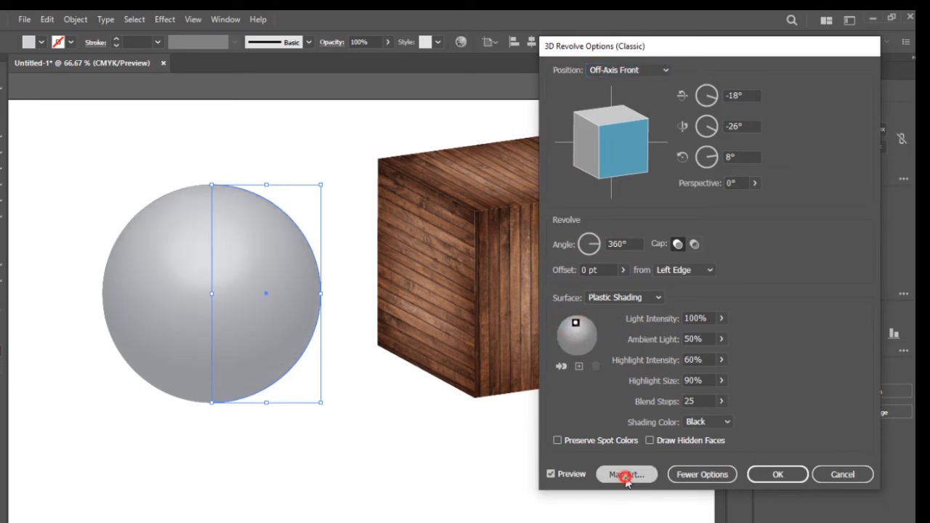
{"action": "left_click", "coordinate": [636, 71]}
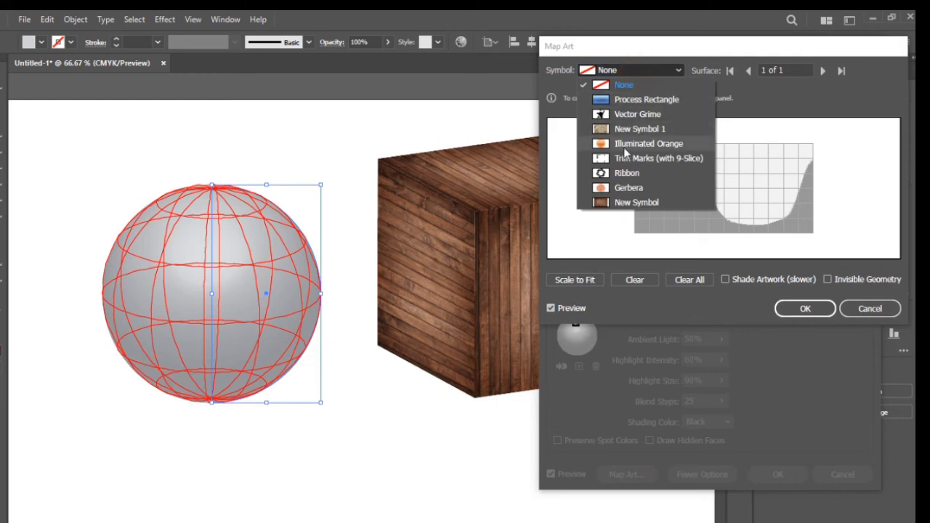
{"action": "left_click", "coordinate": [623, 127]}
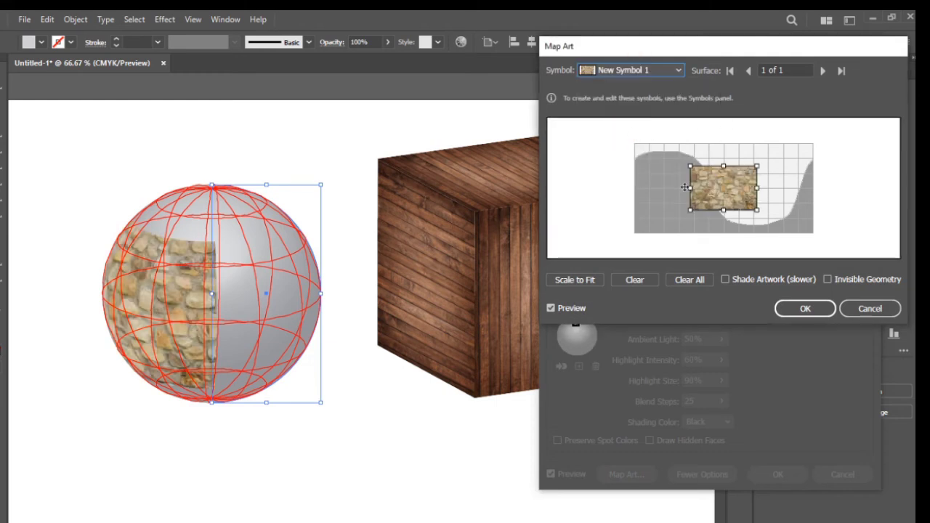
{"action": "left_click", "coordinate": [561, 285]}
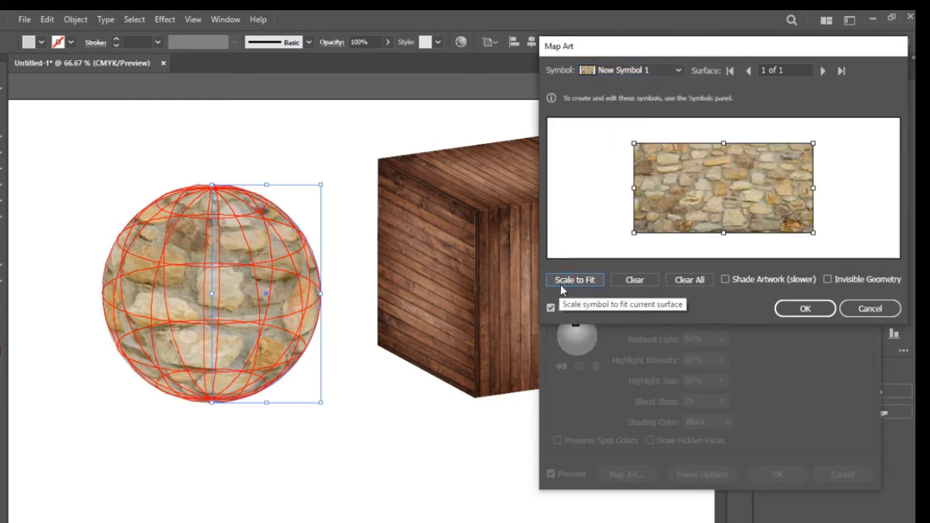
{"action": "left_click", "coordinate": [805, 308]}
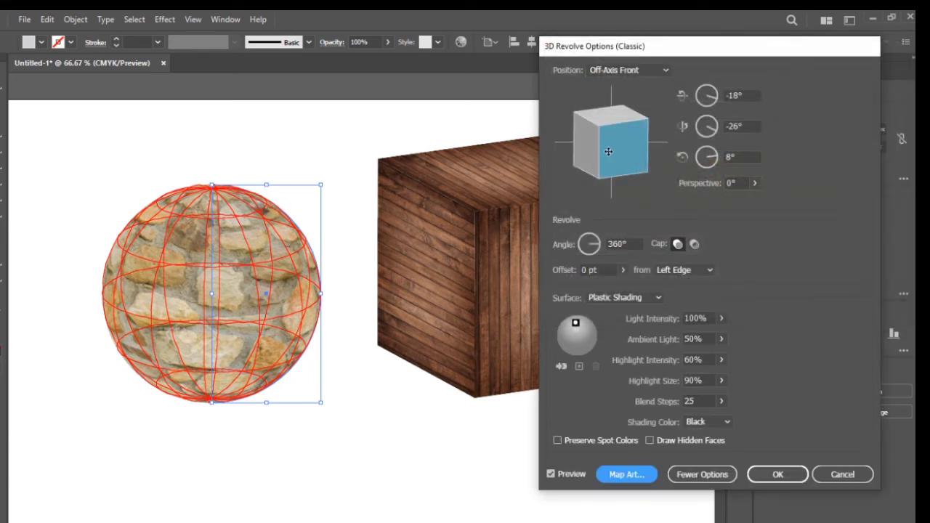
Rotate the sphere to -77°, -28° and 33°, and enlarge the mapped stone symbol slightly past the surface's upper right corner.
{"action": "left_click_drag", "start_coordinate": [617, 155], "coordinate": [626, 175]}
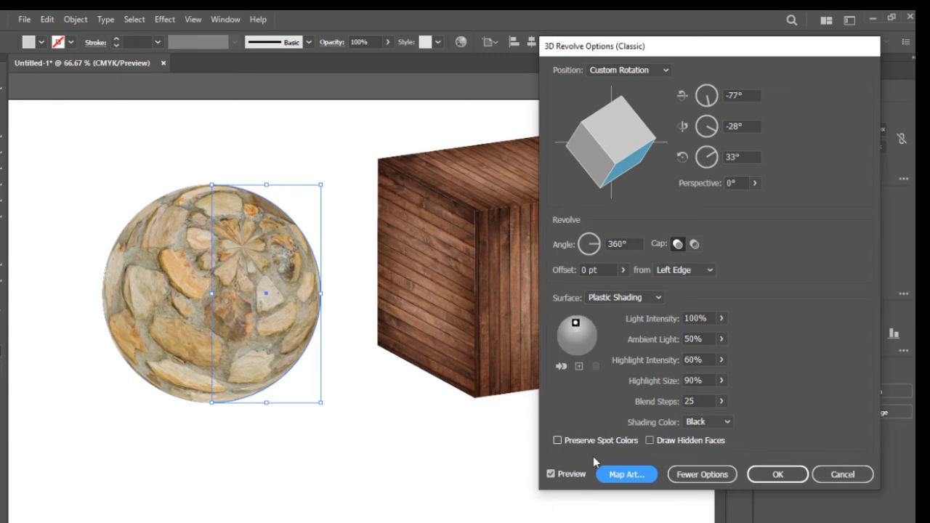
{"action": "left_click", "coordinate": [614, 476]}
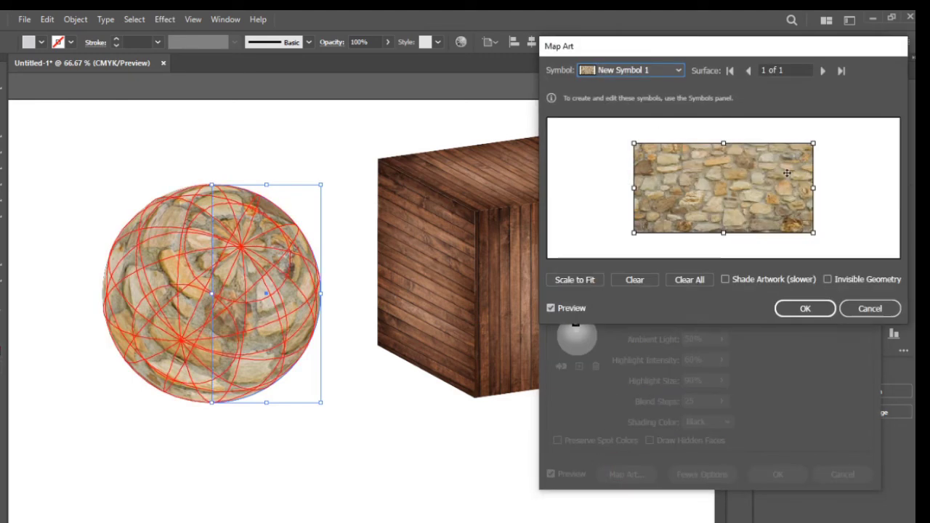
{"action": "left_click_drag", "start_coordinate": [814, 143], "coordinate": [779, 158]}
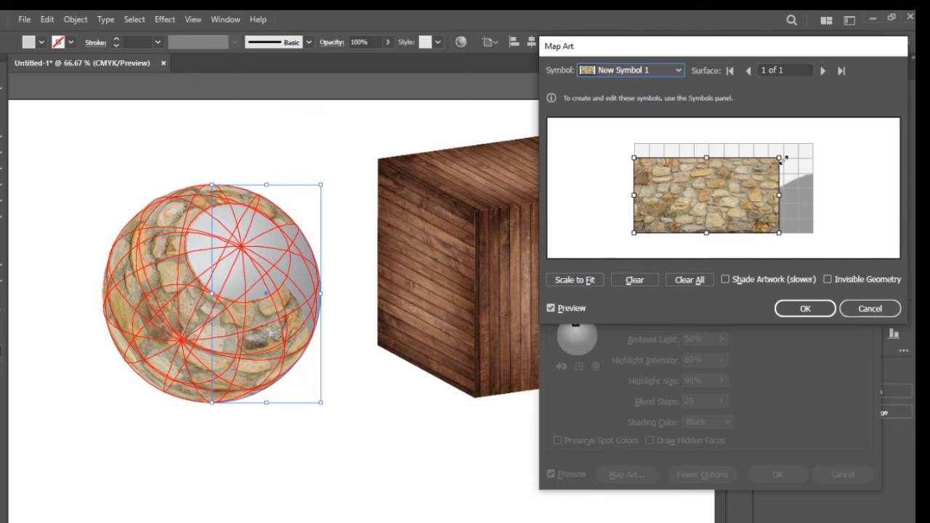
{"action": "left_click_drag", "start_coordinate": [778, 157], "coordinate": [816, 137]}
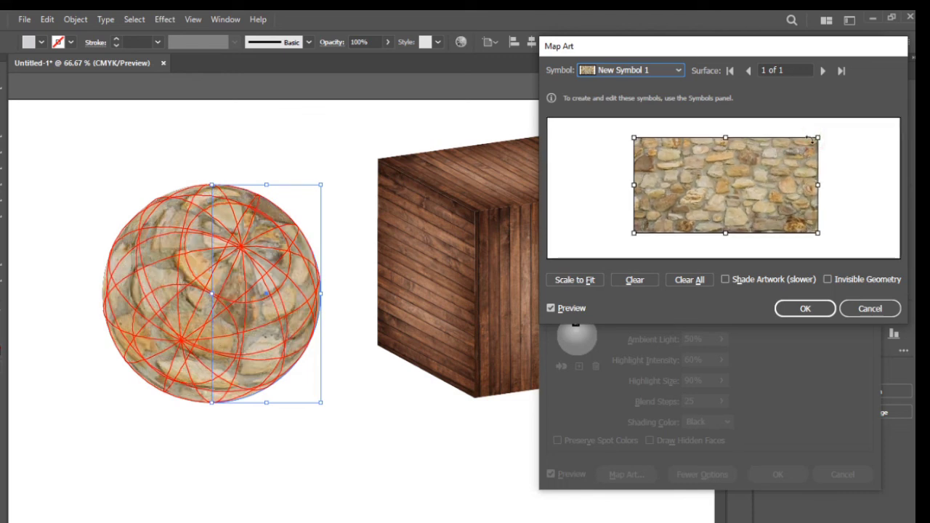
{"action": "left_click", "coordinate": [786, 308]}
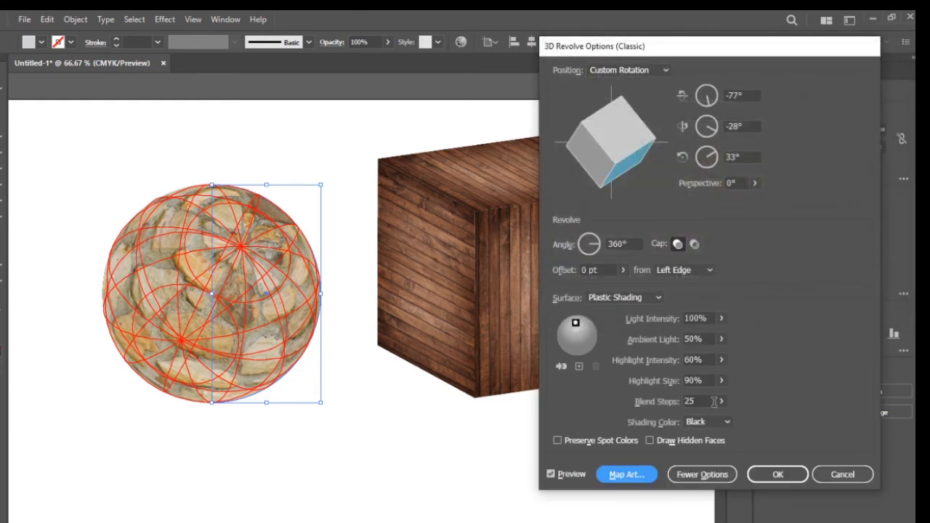
Apply the 3D Revolve settings to the stone-textured sphere and deselect it.
{"action": "left_click", "coordinate": [778, 474]}
{"action": "left_click", "coordinate": [393, 396]}
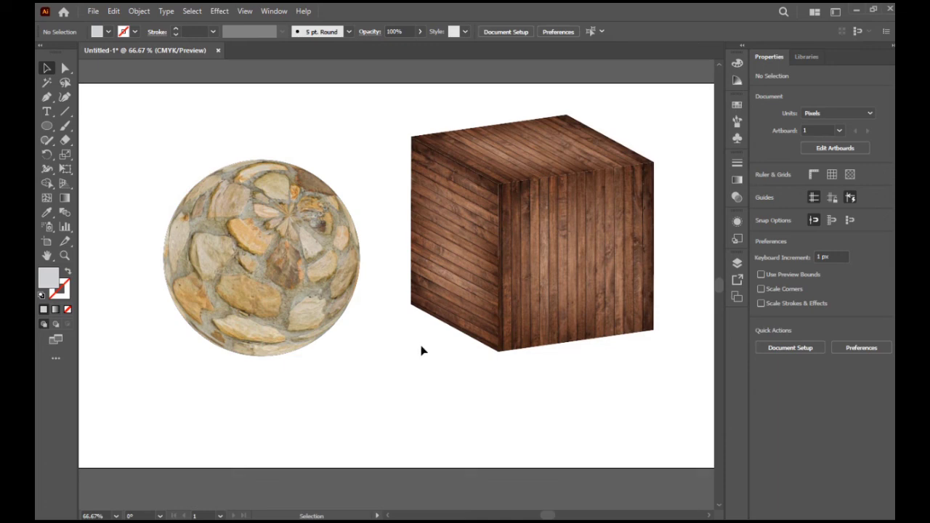
{"action": "scroll", "coordinate": [341, 324], "scroll_direction": "down", "scroll_amount": 1}
{"action": "left_click", "coordinate": [424, 377]}
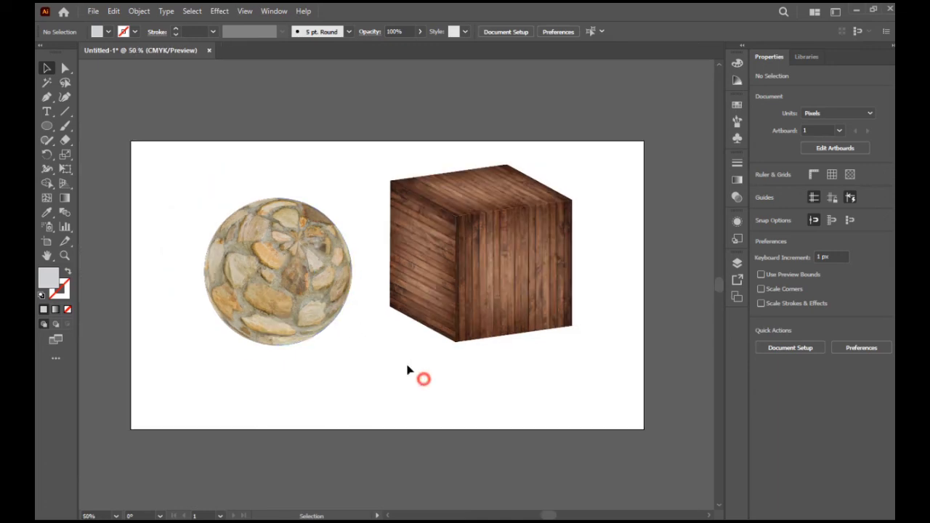